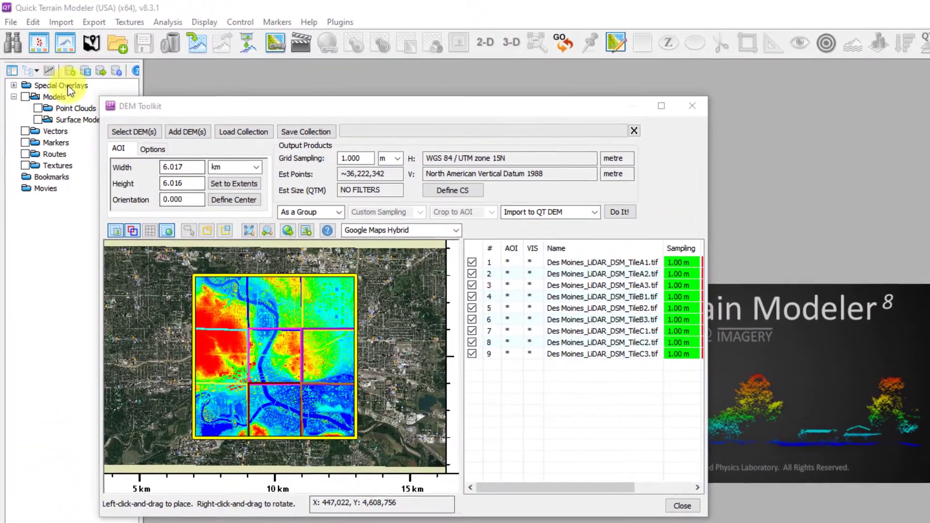
# Step: Draw a 4.056 x 3.409 km area of interest over the Des Moines DEM tiles
pyautogui.click(66, 44)
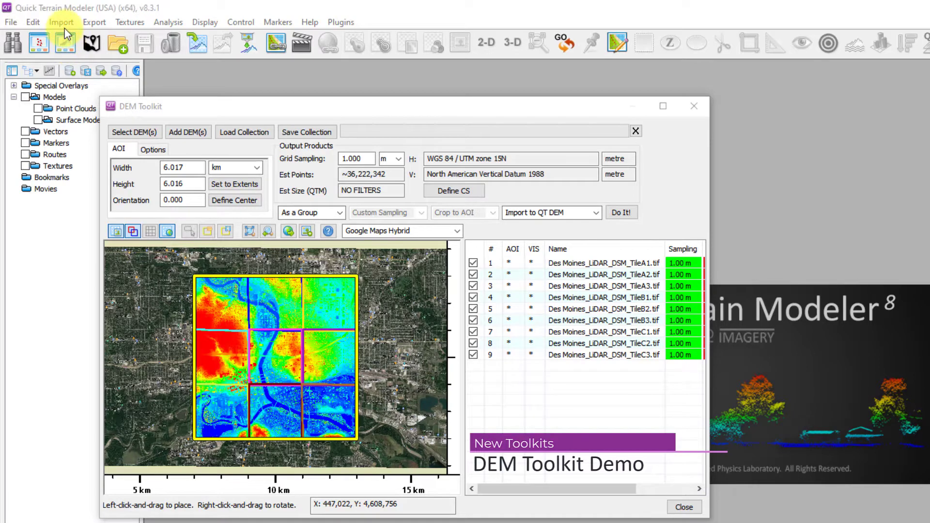
pyautogui.click(130, 135)
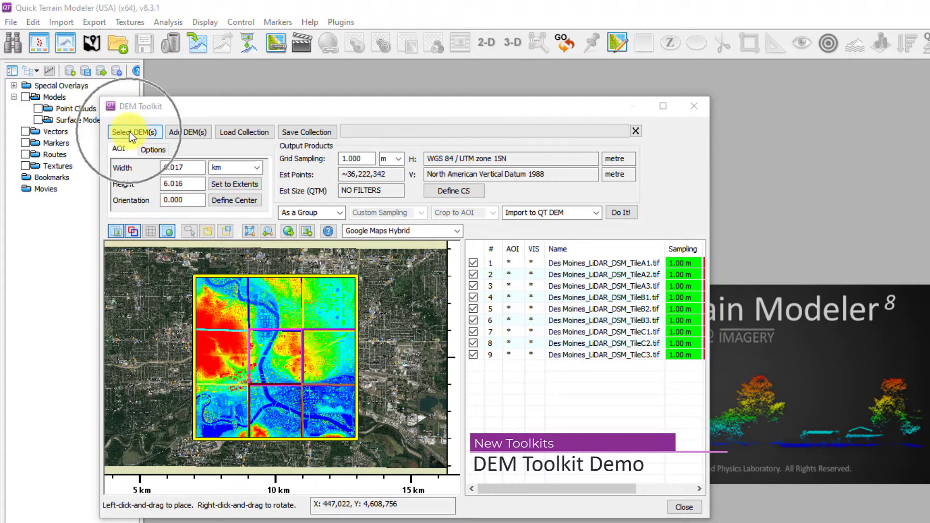
pyautogui.click(254, 372)
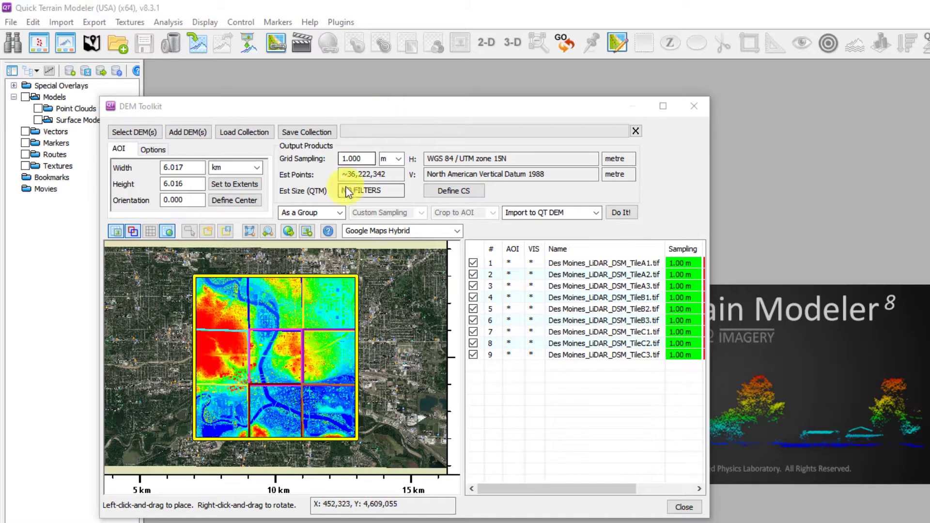
pyautogui.click(188, 232)
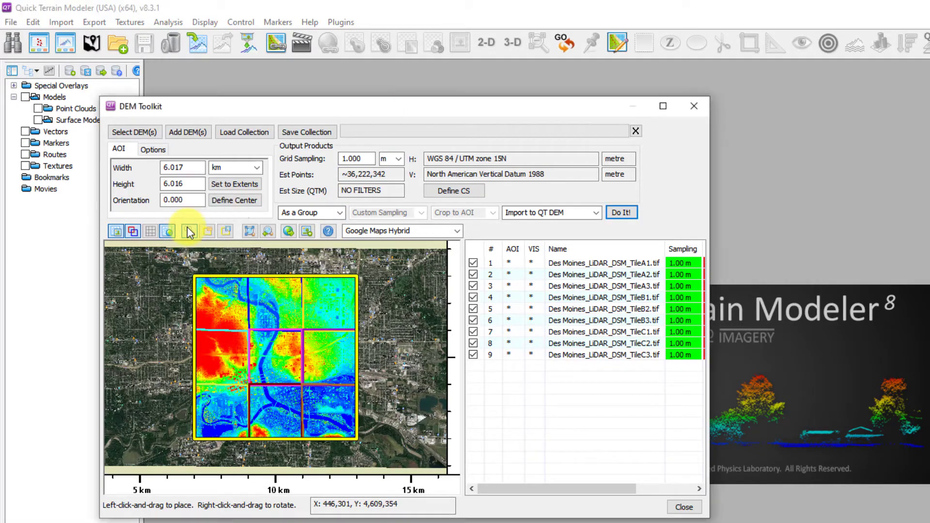
pyautogui.click(230, 323)
pyautogui.moveTo(230, 323); pyautogui.dragTo(325, 399)
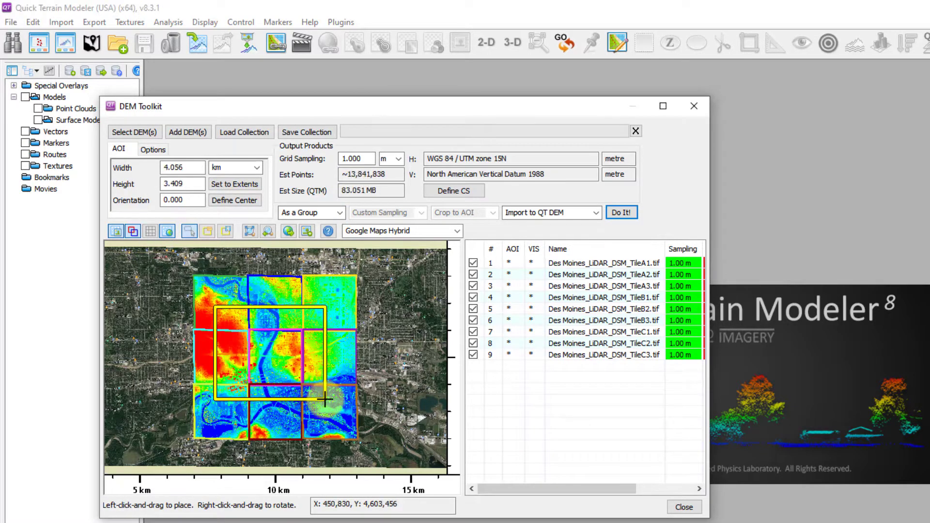
# Step: Set Grid Sampling to 2 and import the DEMs inside the area of interest
pyautogui.doubleClick(358, 159)
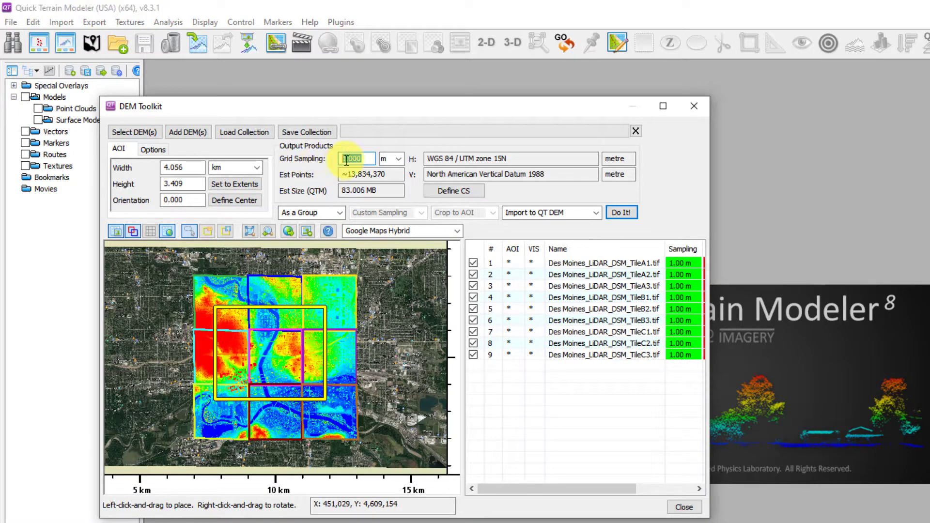
pyautogui.write('2')
pyautogui.click(629, 213)
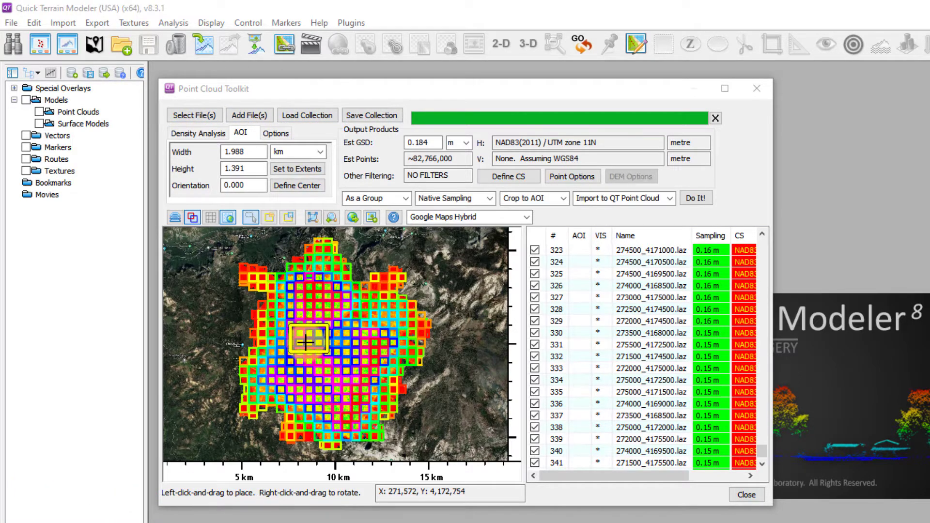
# Step: Zoom the toolkit map and drag out a small area of interest of about 0.664 x 0.681 km
pyautogui.scroll(5, 305, 342)
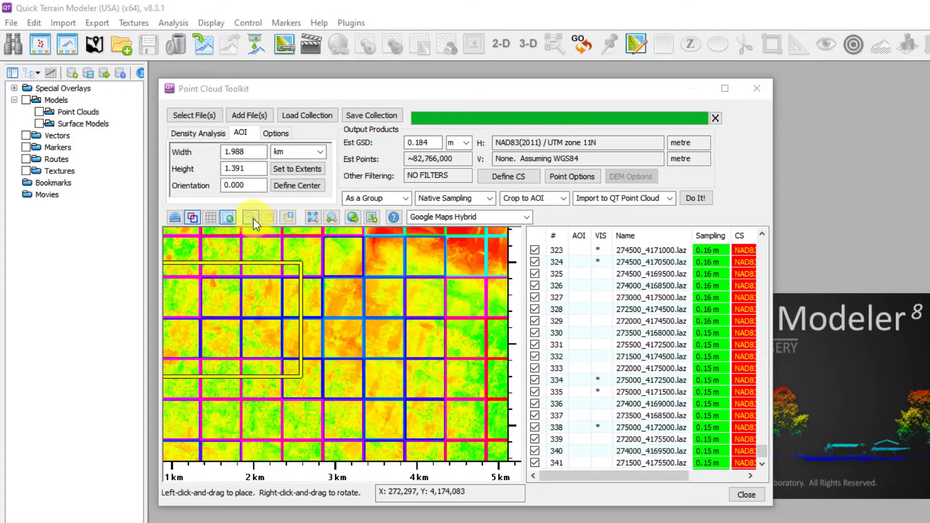
pyautogui.click(254, 218)
pyautogui.click(251, 217)
pyautogui.moveTo(307, 297); pyautogui.dragTo(401, 380)
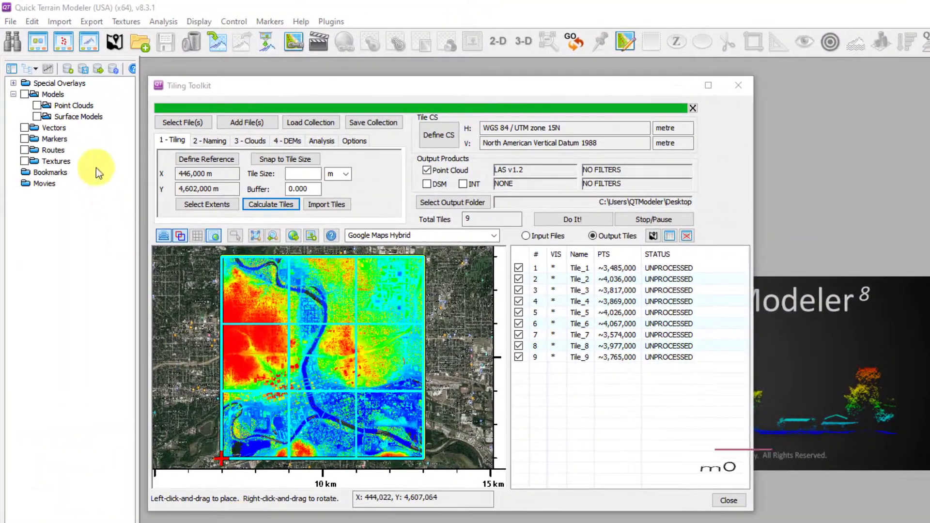
# Step: Set the tile size to 1000 m, recalculate into 36 tiles, check naming, and write them all
pyautogui.click(43, 50)
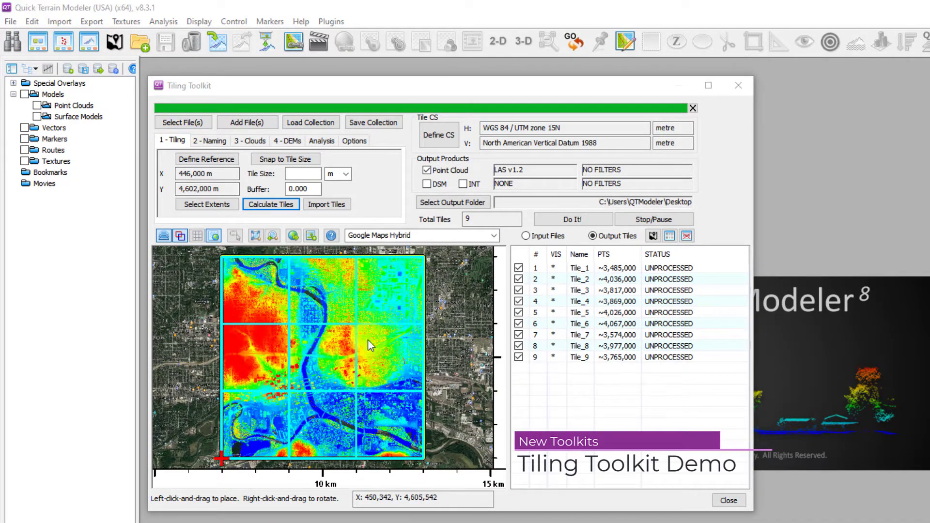
pyautogui.click(296, 170)
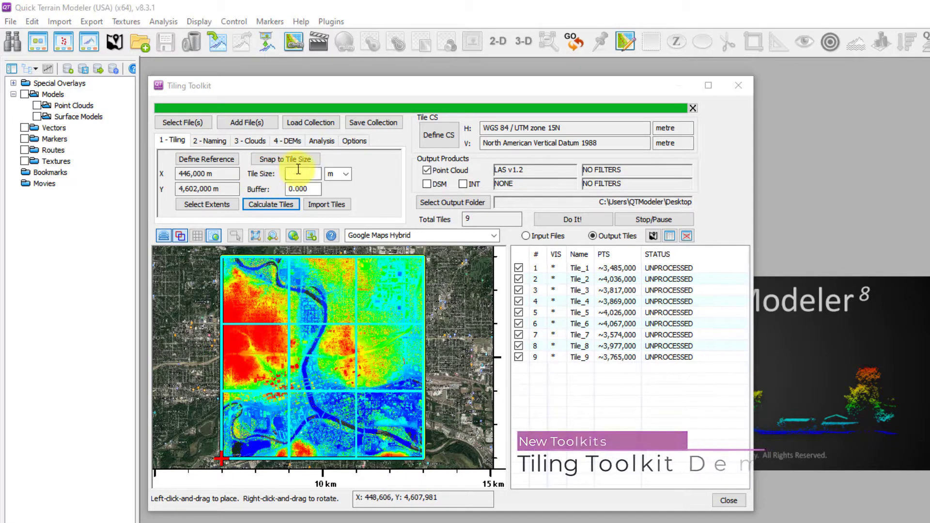
pyautogui.write('1000')
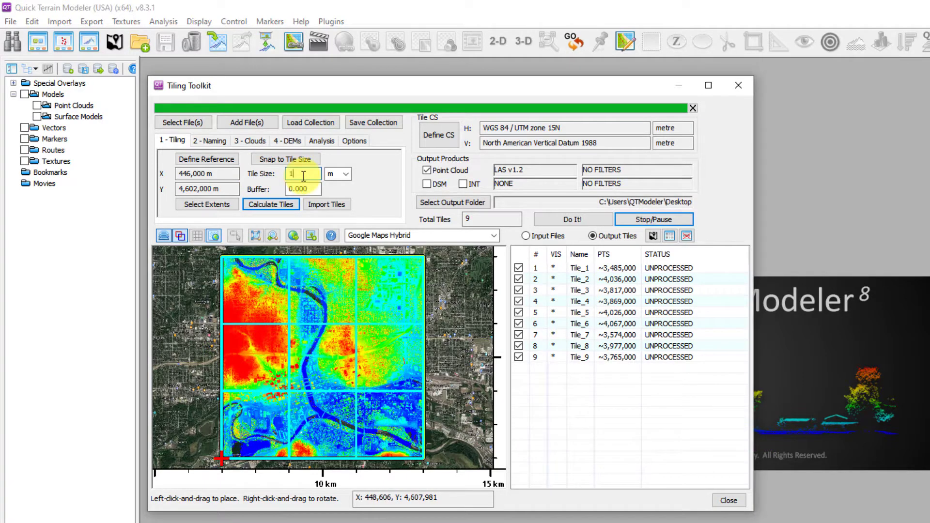
pyautogui.click(264, 203)
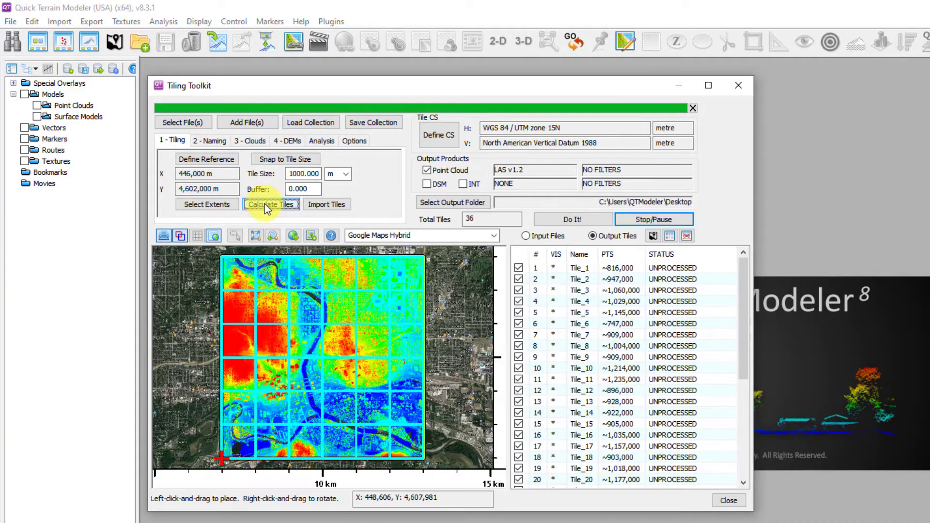
pyautogui.click(209, 141)
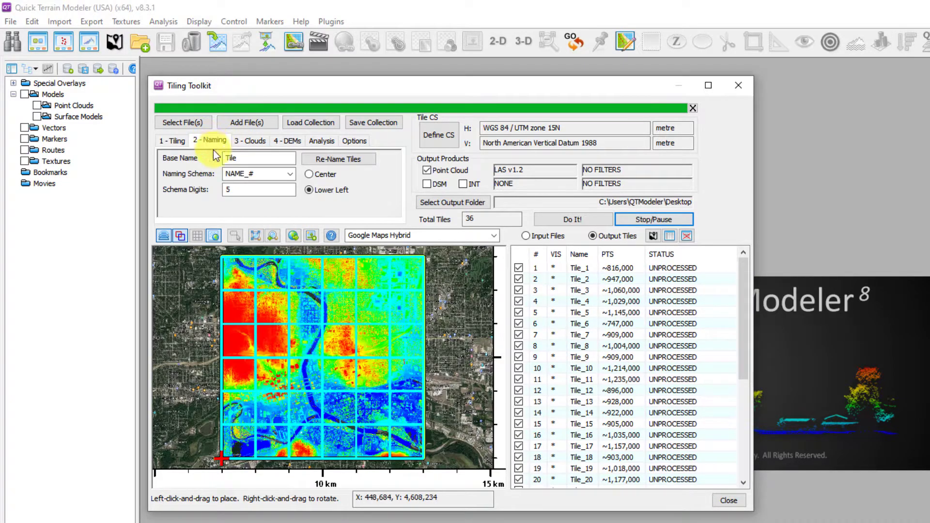
pyautogui.click(476, 206)
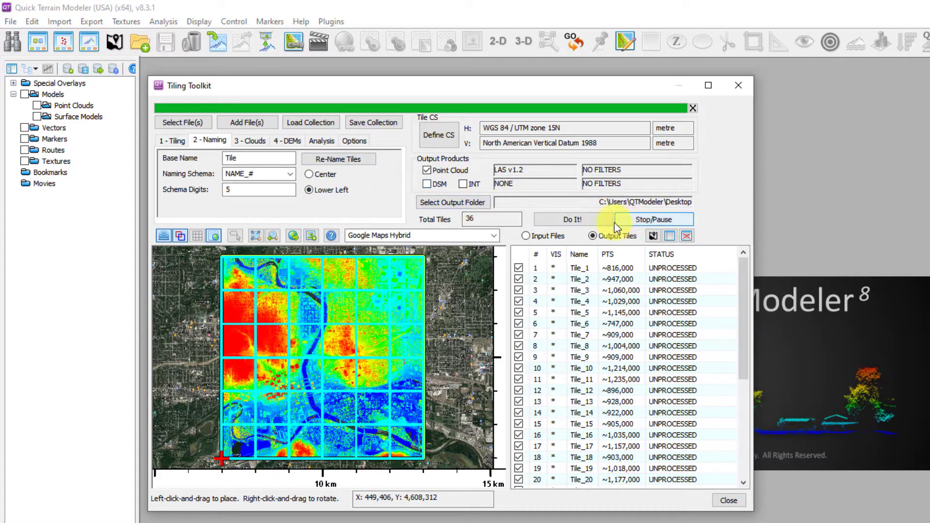
pyautogui.click(574, 218)
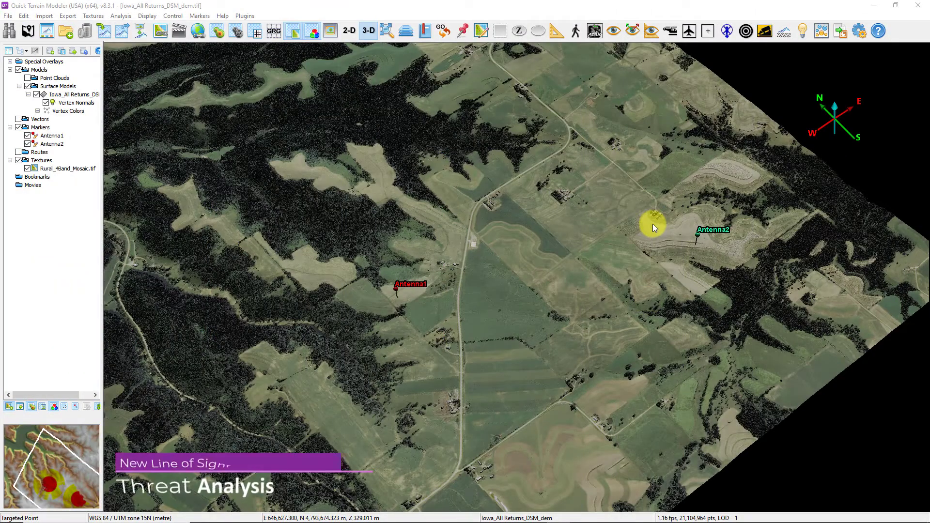
# Step: Run a Threat Analysis line-of-sight map with range rings for Antenna1 and Antenna2, viewed obliquely
pyautogui.click(615, 34)
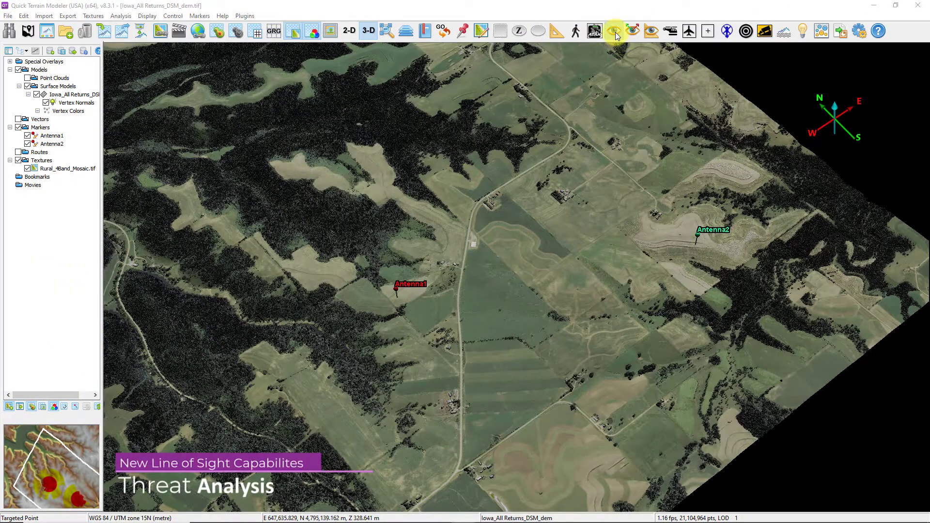
pyautogui.moveTo(133, 33); pyautogui.dragTo(205, 105)
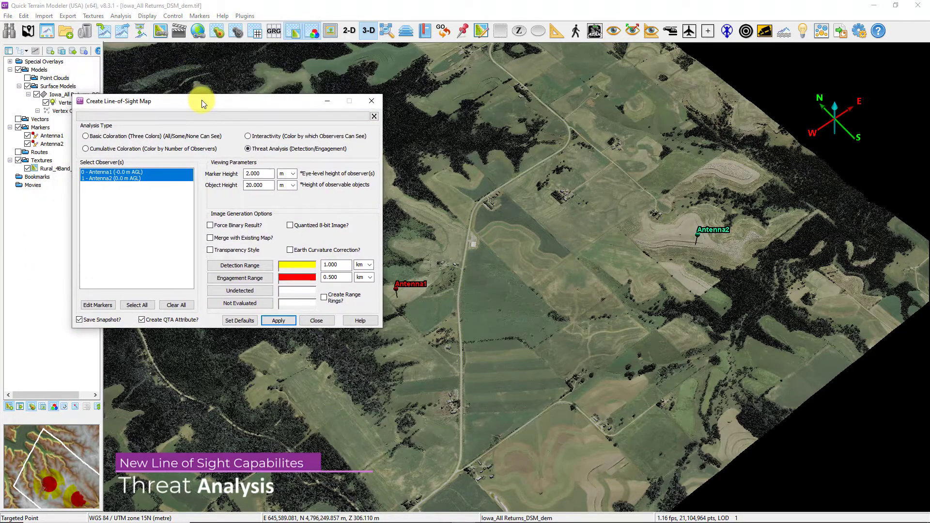
pyautogui.moveTo(437, 345); pyautogui.dragTo(517, 321)
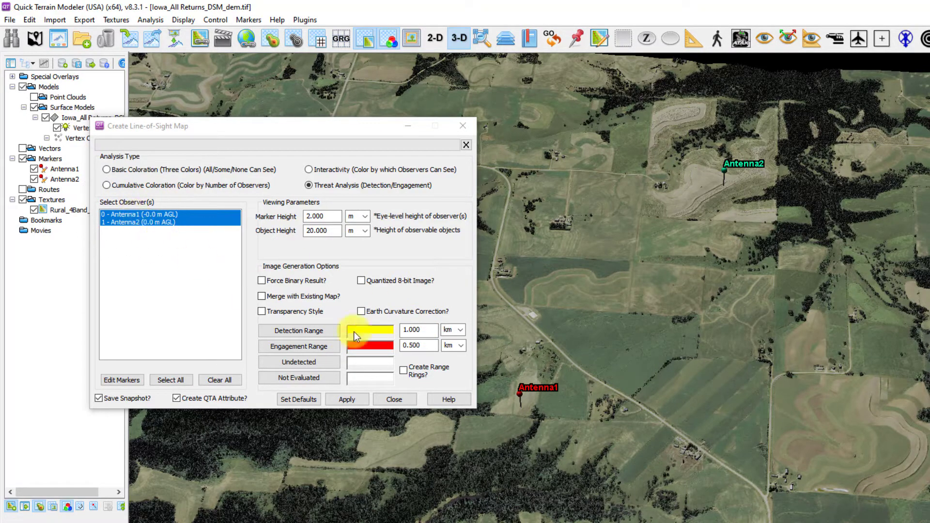
pyautogui.click(403, 371)
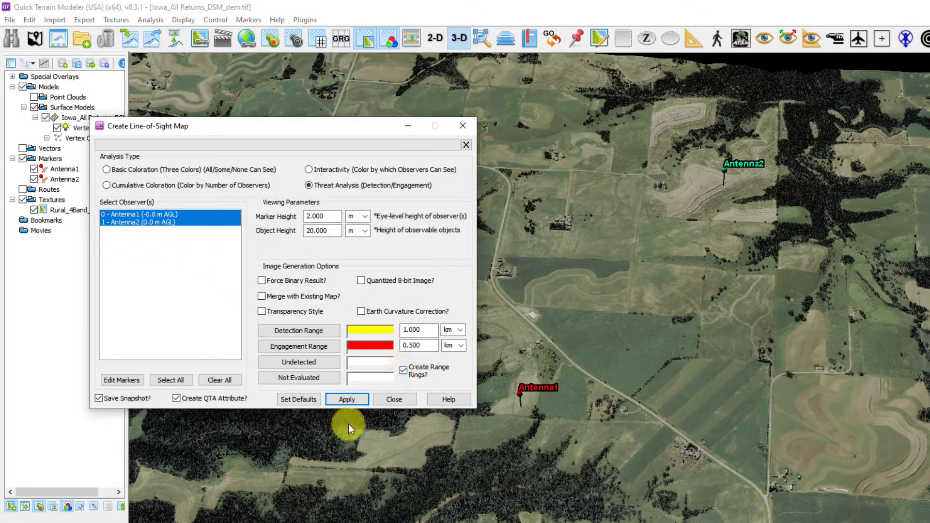
pyautogui.click(346, 399)
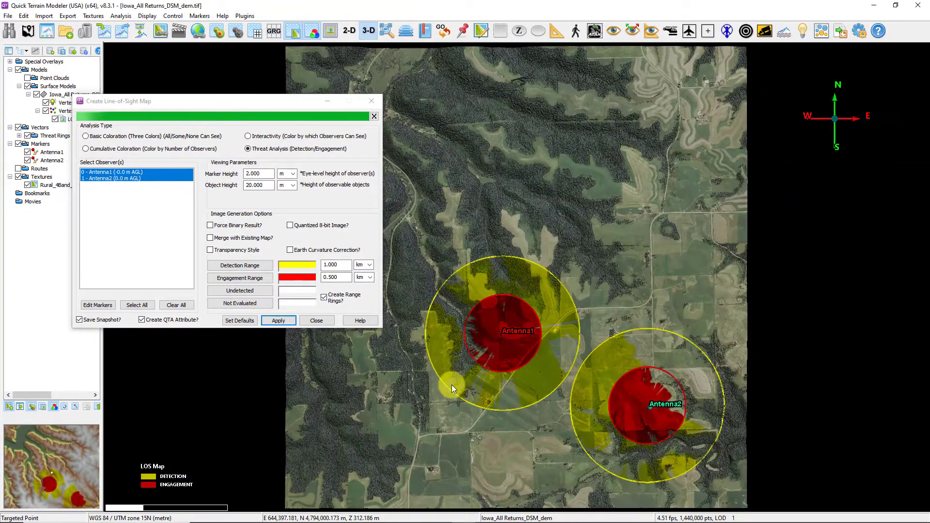
pyautogui.moveTo(449, 405); pyautogui.dragTo(621, 328)
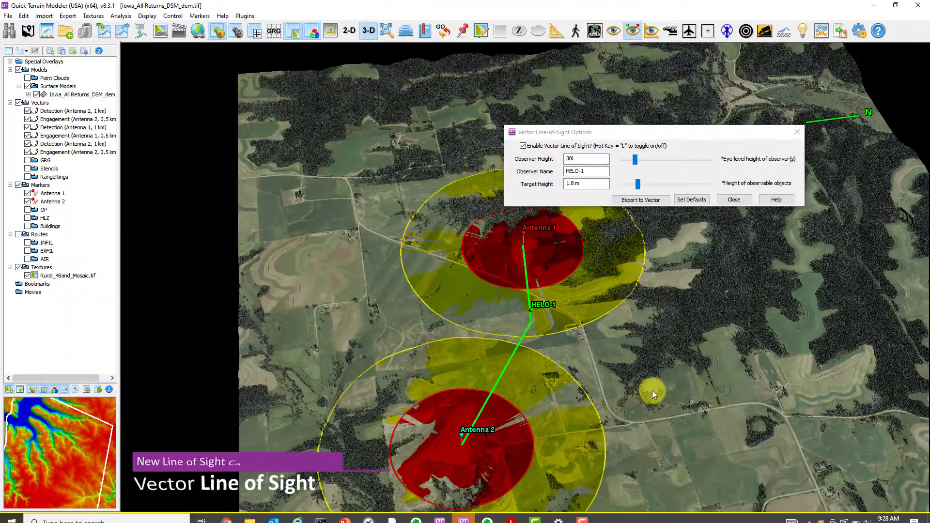
pyautogui.moveTo(652, 390); pyautogui.dragTo(724, 379)
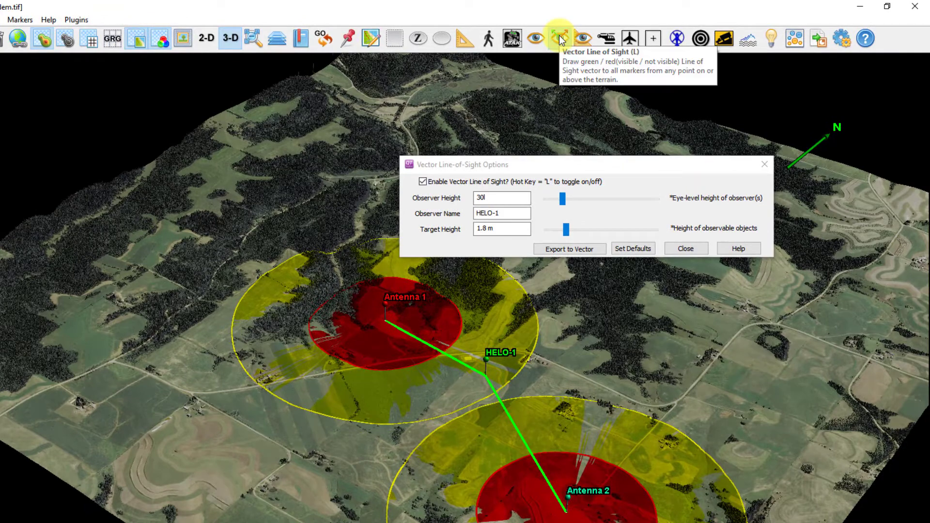
# Step: Turn on vector line of sight, drag HELO-1 across the terrain, then toggle it off with L
pyautogui.click(559, 39)
pyautogui.moveTo(544, 163); pyautogui.dragTo(512, 140)
pyautogui.click(461, 175)
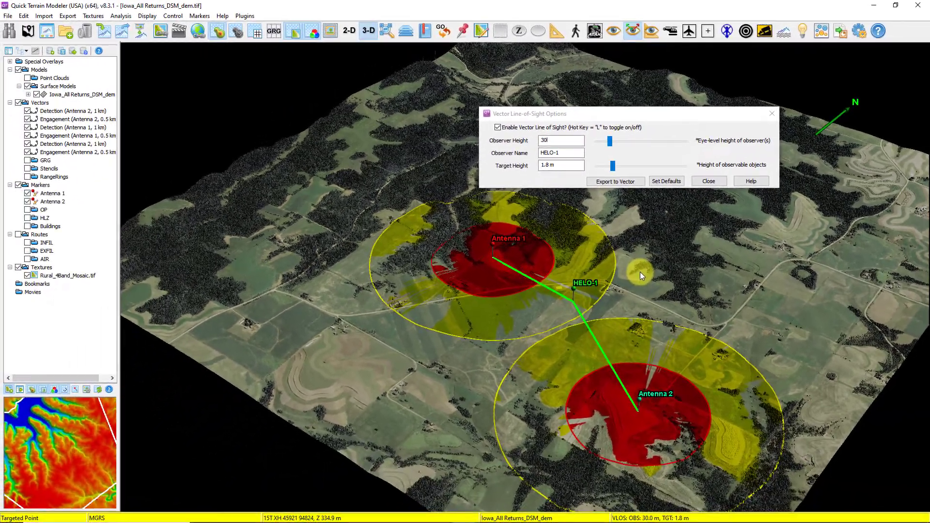
pyautogui.moveTo(623, 296); pyautogui.dragTo(550, 326)
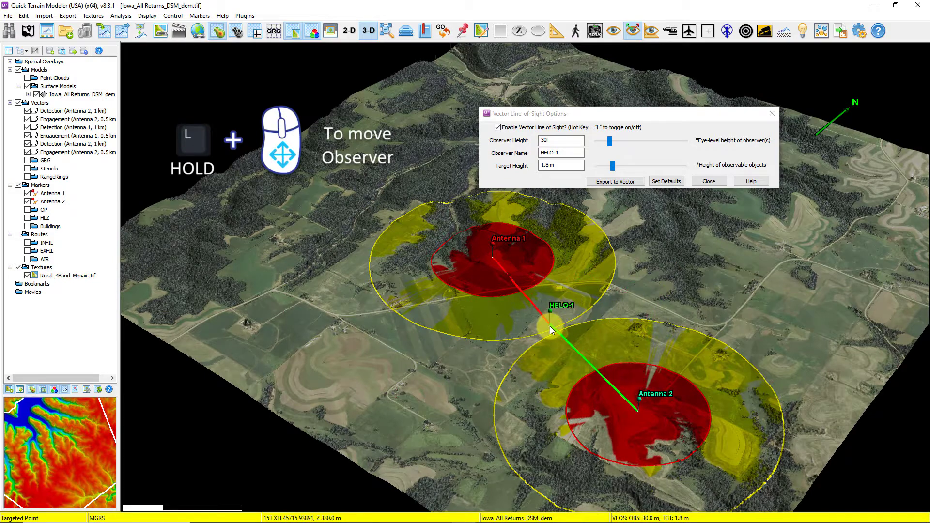
pyautogui.press('l')
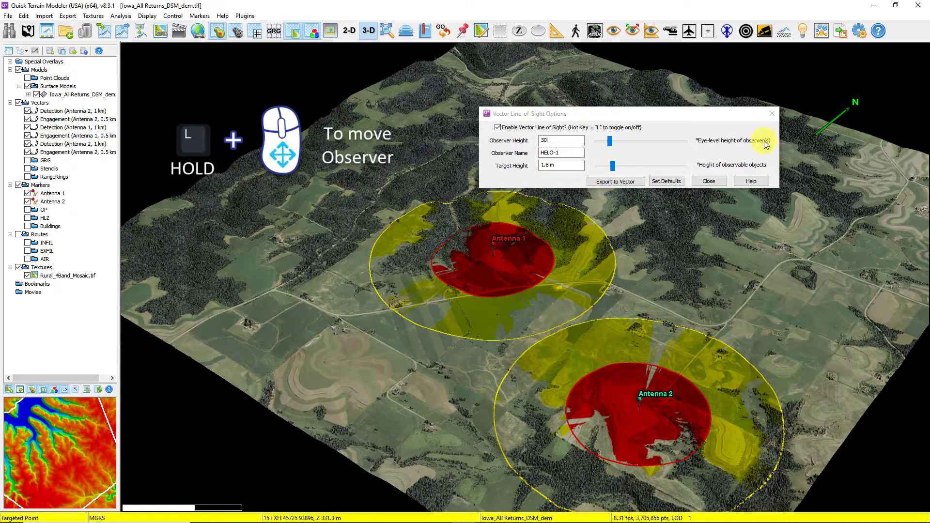
pyautogui.press('Escape')
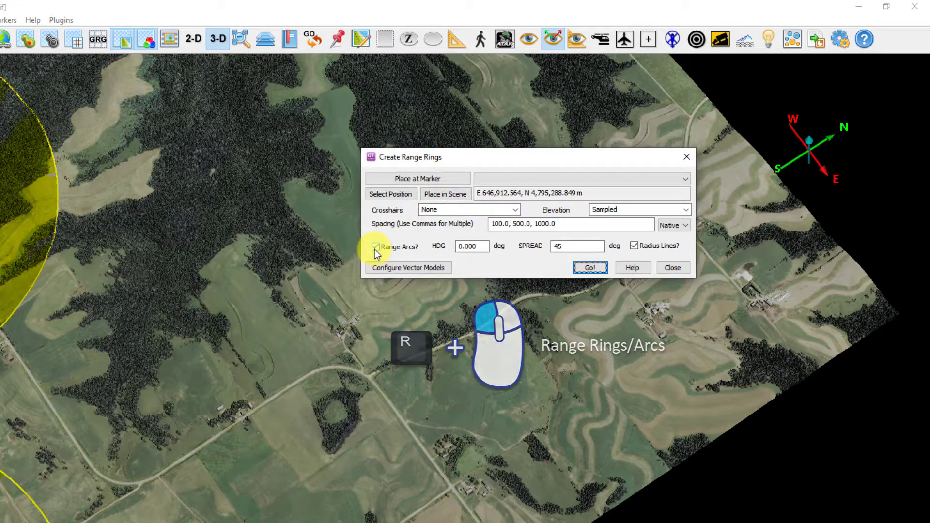
# Step: Draw 45° spread range arcs at heading 0 with radius lines, then drag them elsewhere
pyautogui.doubleClick(475, 249)
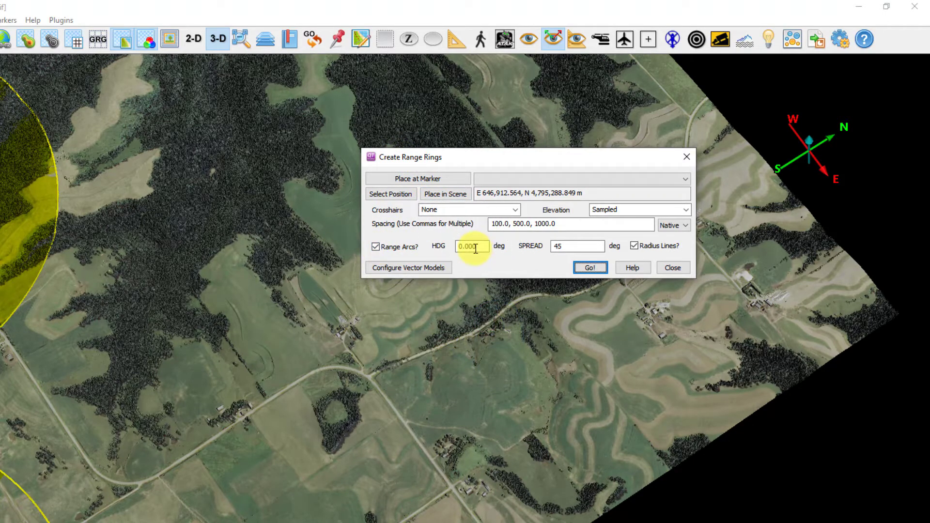
pyautogui.click(580, 244)
pyautogui.click(635, 245)
pyautogui.click(594, 266)
pyautogui.moveTo(447, 452); pyautogui.dragTo(164, 446)
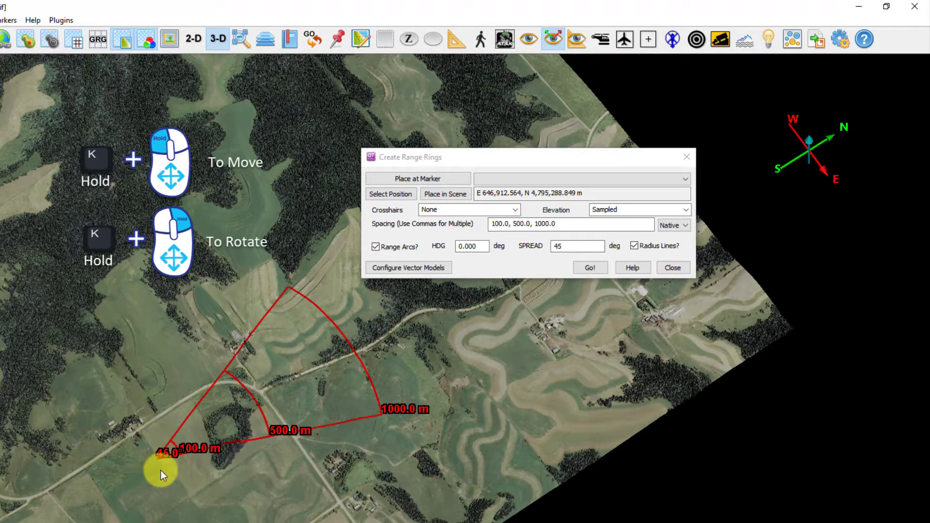
pyautogui.moveTo(161, 453); pyautogui.dragTo(124, 298)
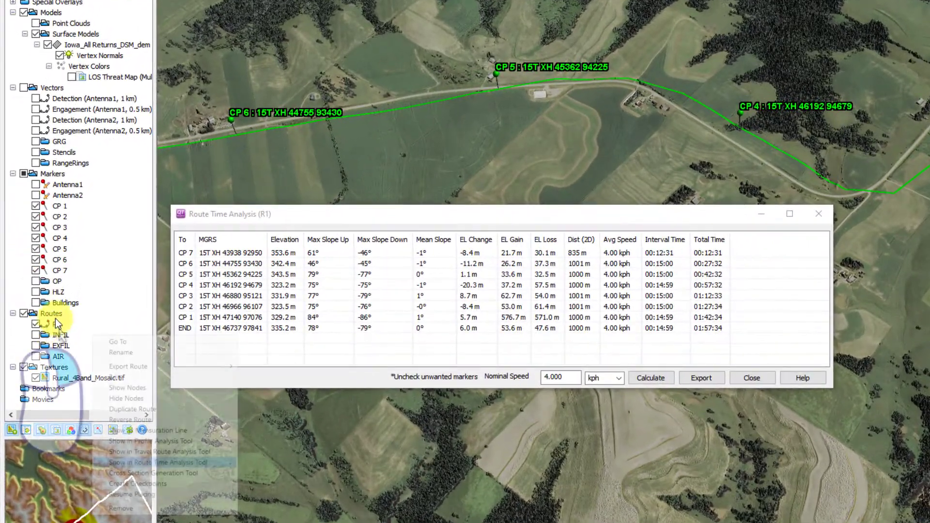
# Step: Show route R1 in the Route Time Analysis tool and export its report
pyautogui.rightClick(54, 321)
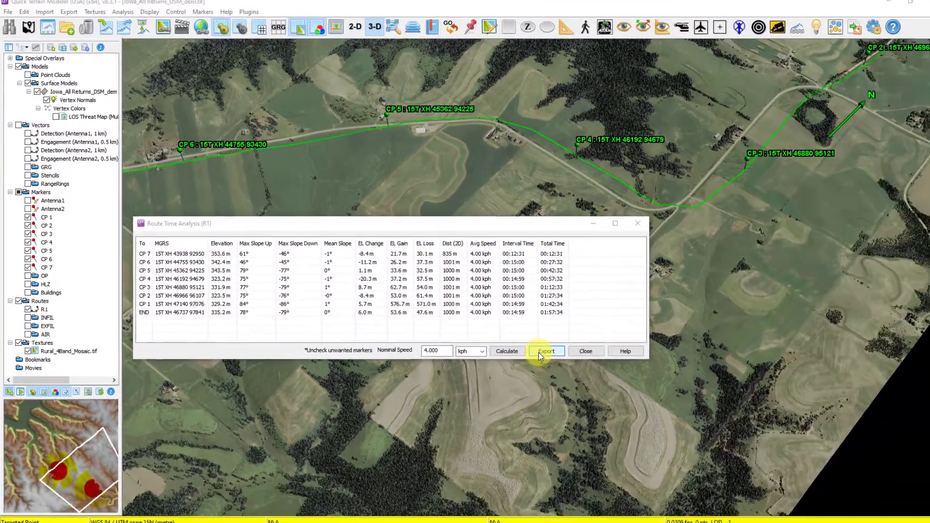
pyautogui.click(540, 353)
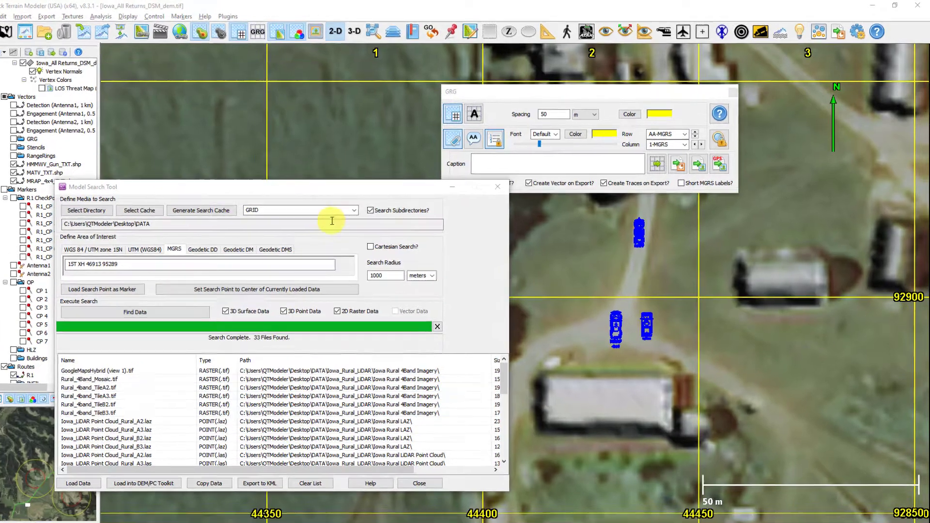
# Step: Bring the 50 m GRG grid settings forward and zoom onto the MRAP 4x4 and HMMWV stencils
pyautogui.click(562, 92)
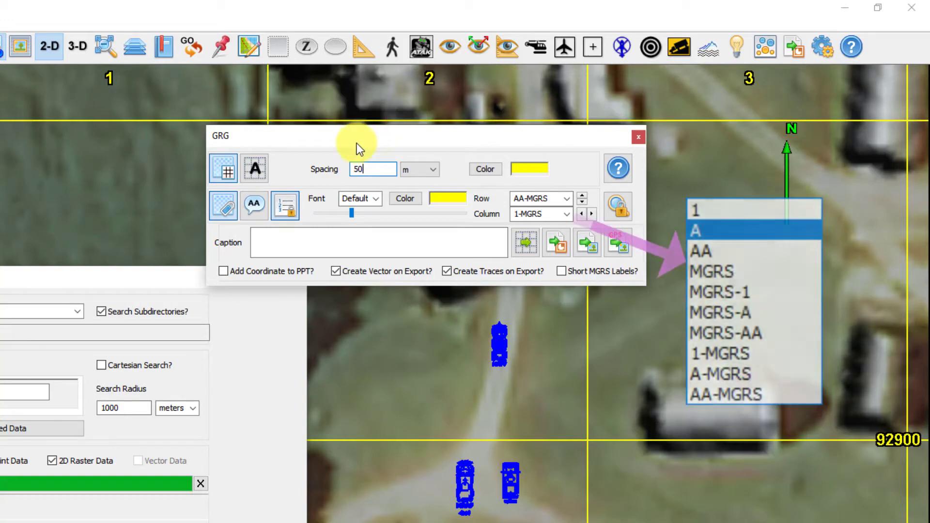
pyautogui.scroll(-5, 542, 504)
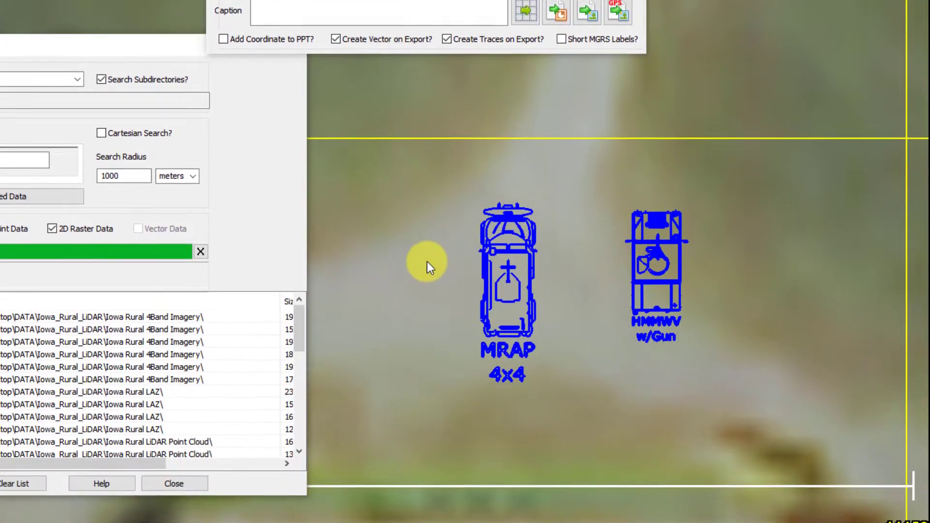
pyautogui.scroll(2, 435, 240)
pyautogui.moveTo(425, 218); pyautogui.dragTo(371, 190)
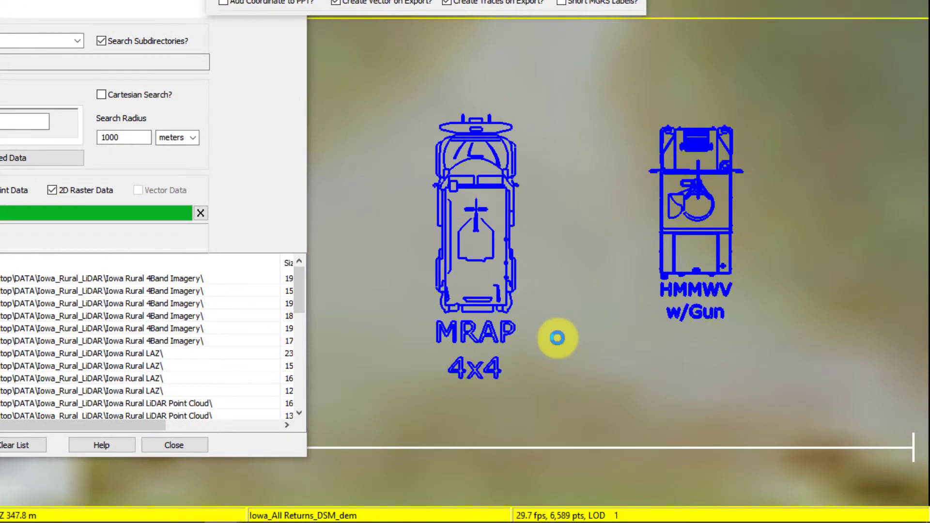